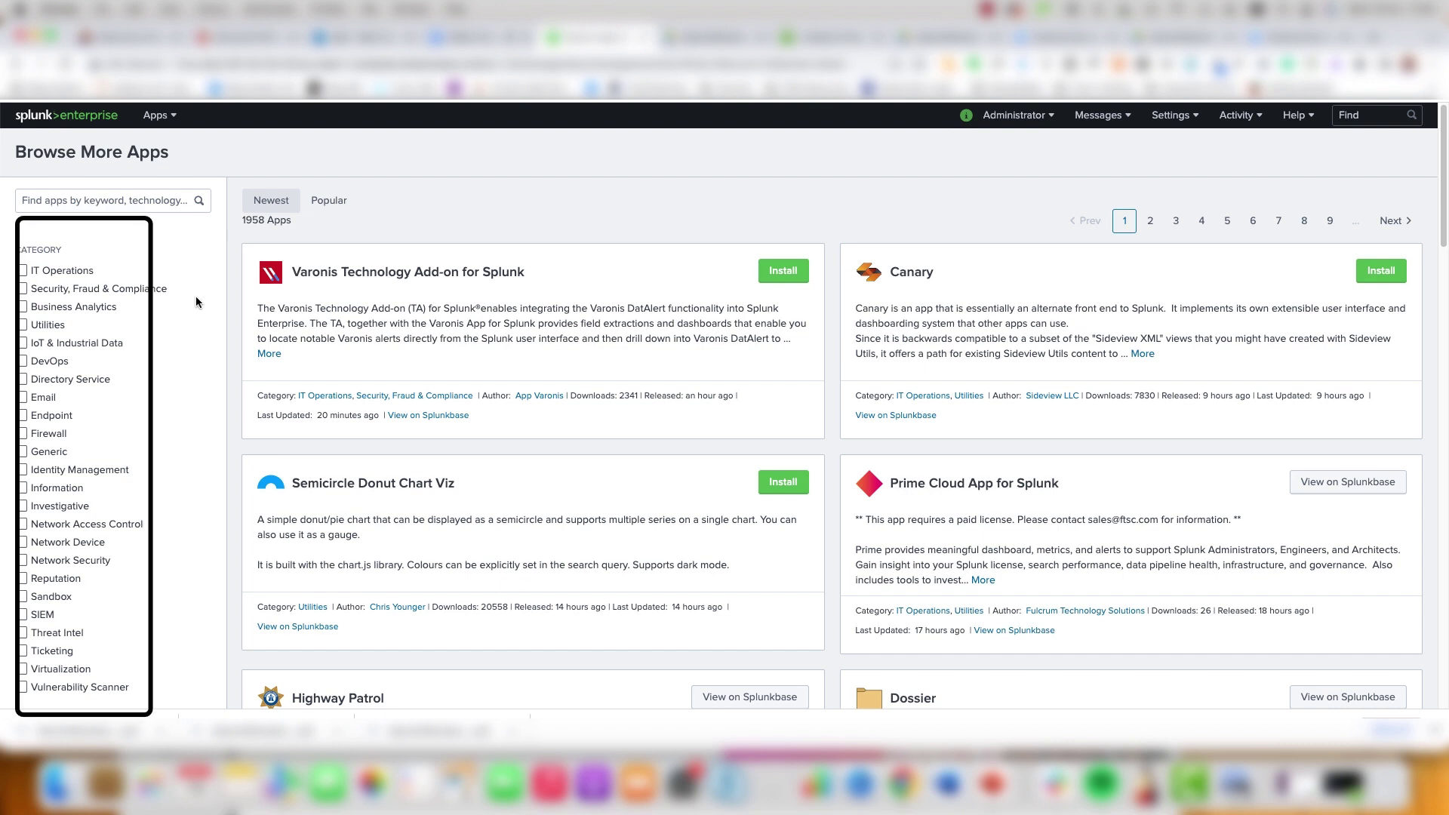
Search the app catalogue for 'security' and scroll through the 567 matching apps.
{"action": "left_click", "coordinate": [65, 201]}
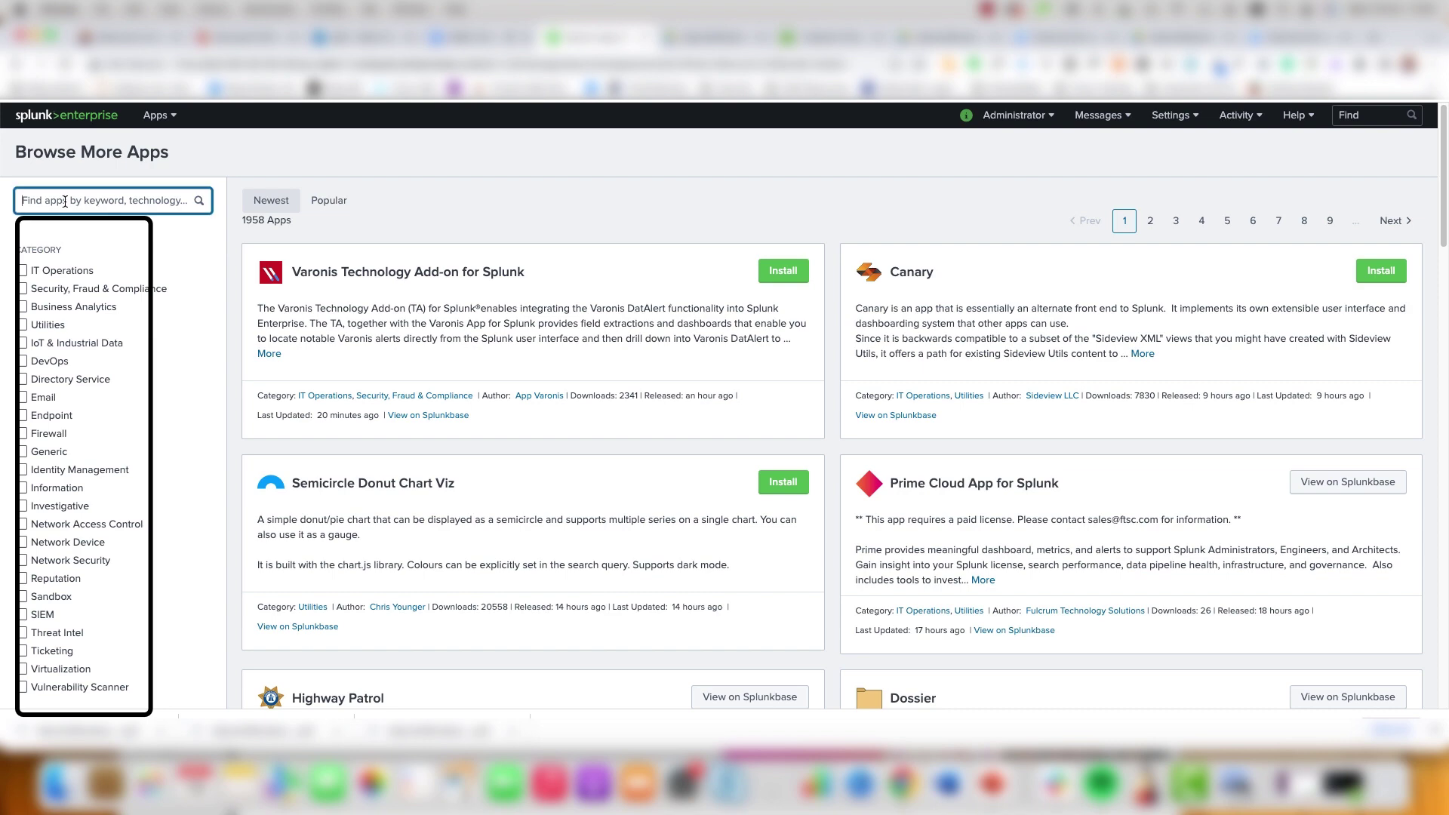
{"action": "type", "text": "security"}
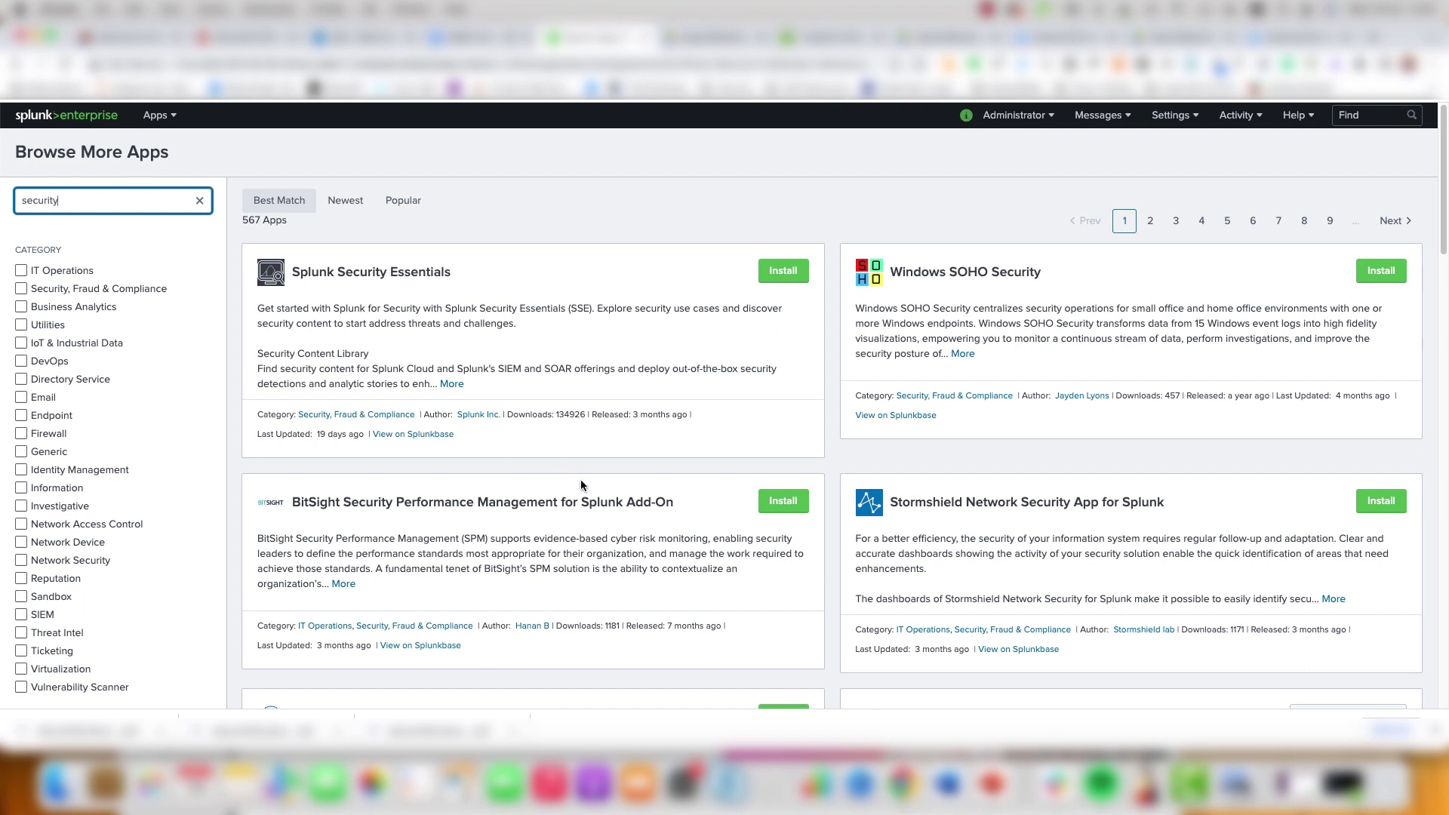
{"action": "scroll", "coordinate": [581, 486], "scroll_direction": "down", "scroll_amount": 10}
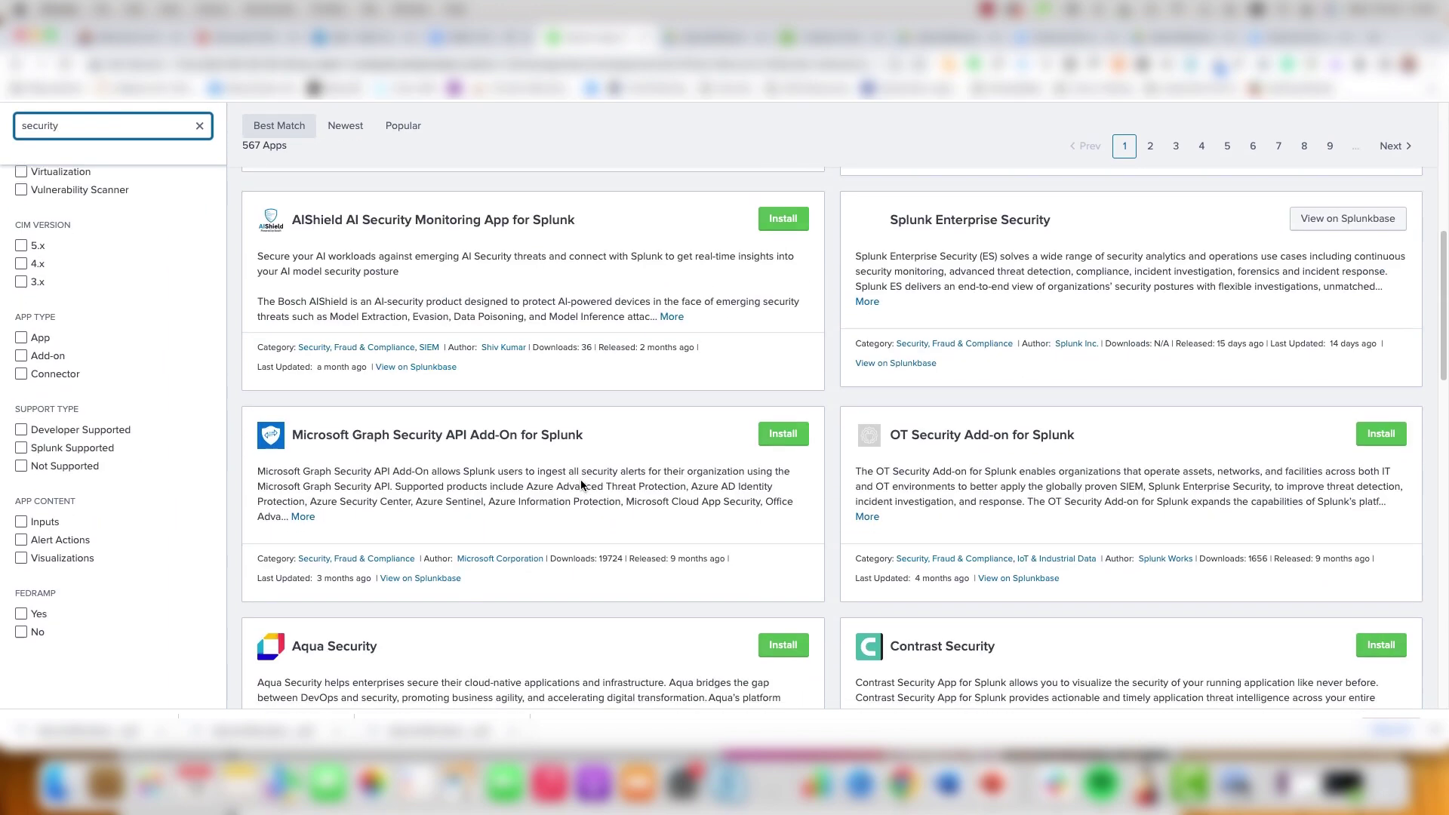
{"action": "scroll", "coordinate": [574, 487], "scroll_direction": "down", "scroll_amount": 5}
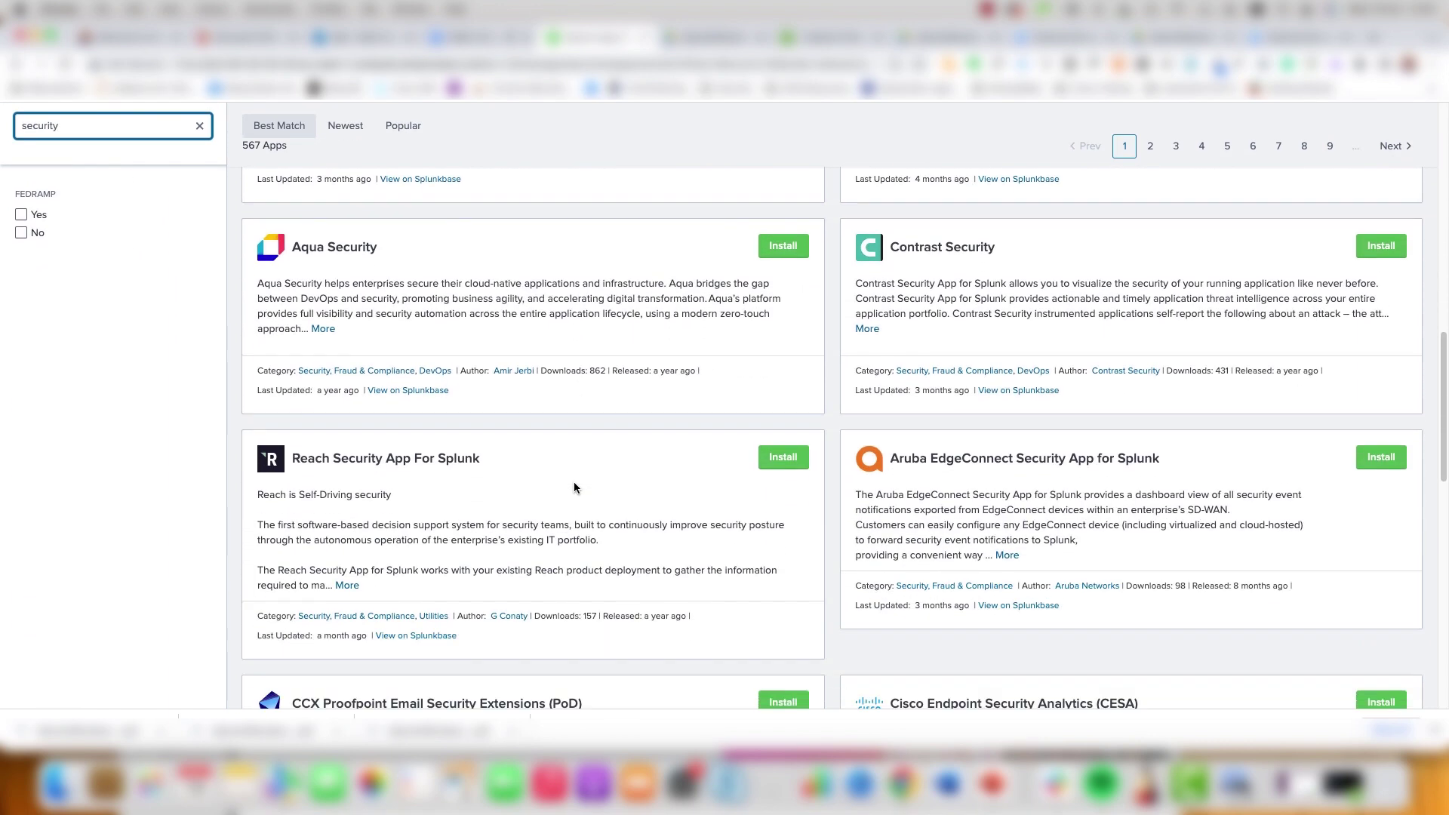
{"action": "scroll", "coordinate": [574, 487], "scroll_direction": "down", "scroll_amount": 8}
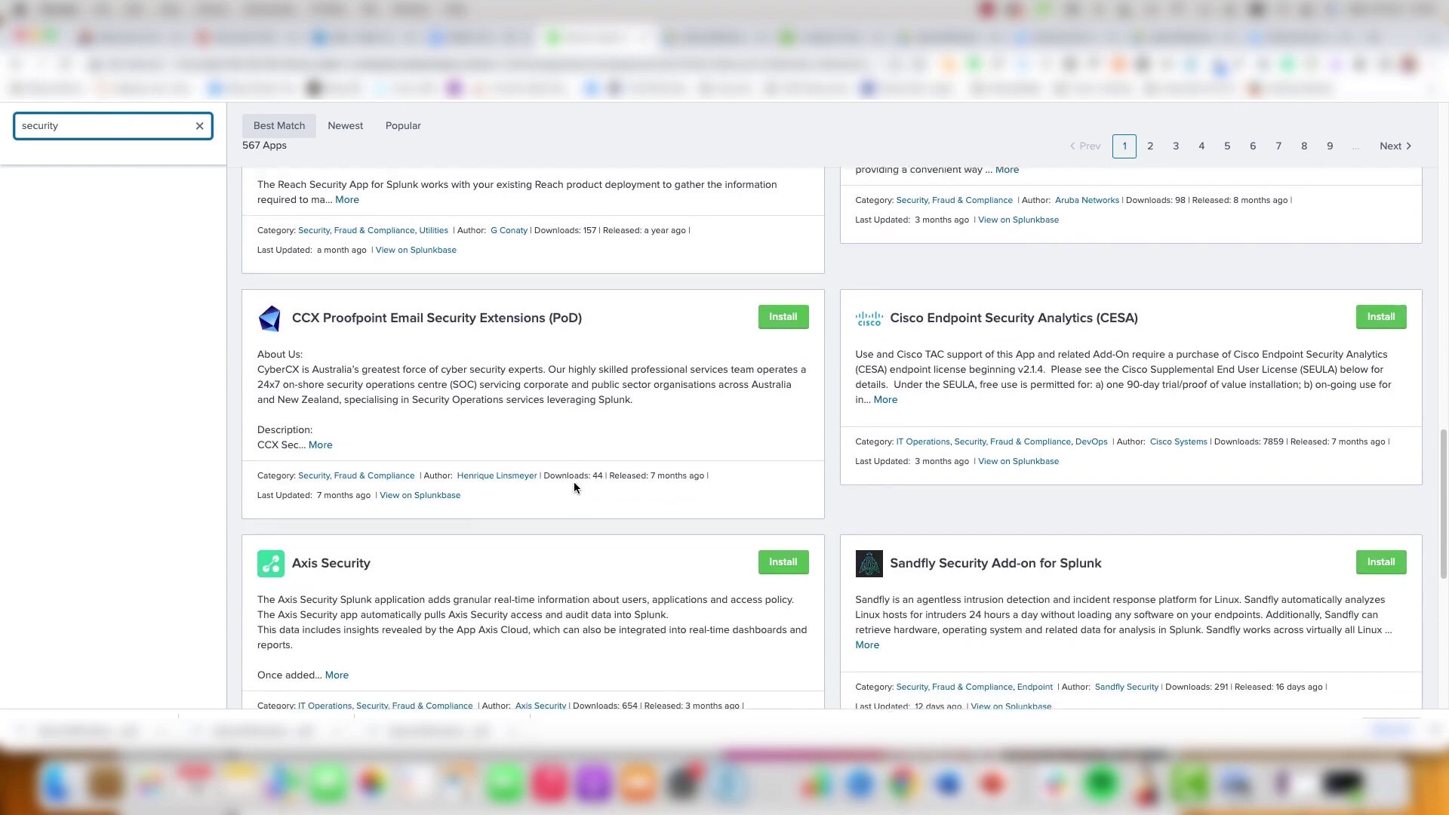
{"action": "scroll", "coordinate": [573, 486], "scroll_direction": "down", "scroll_amount": 6}
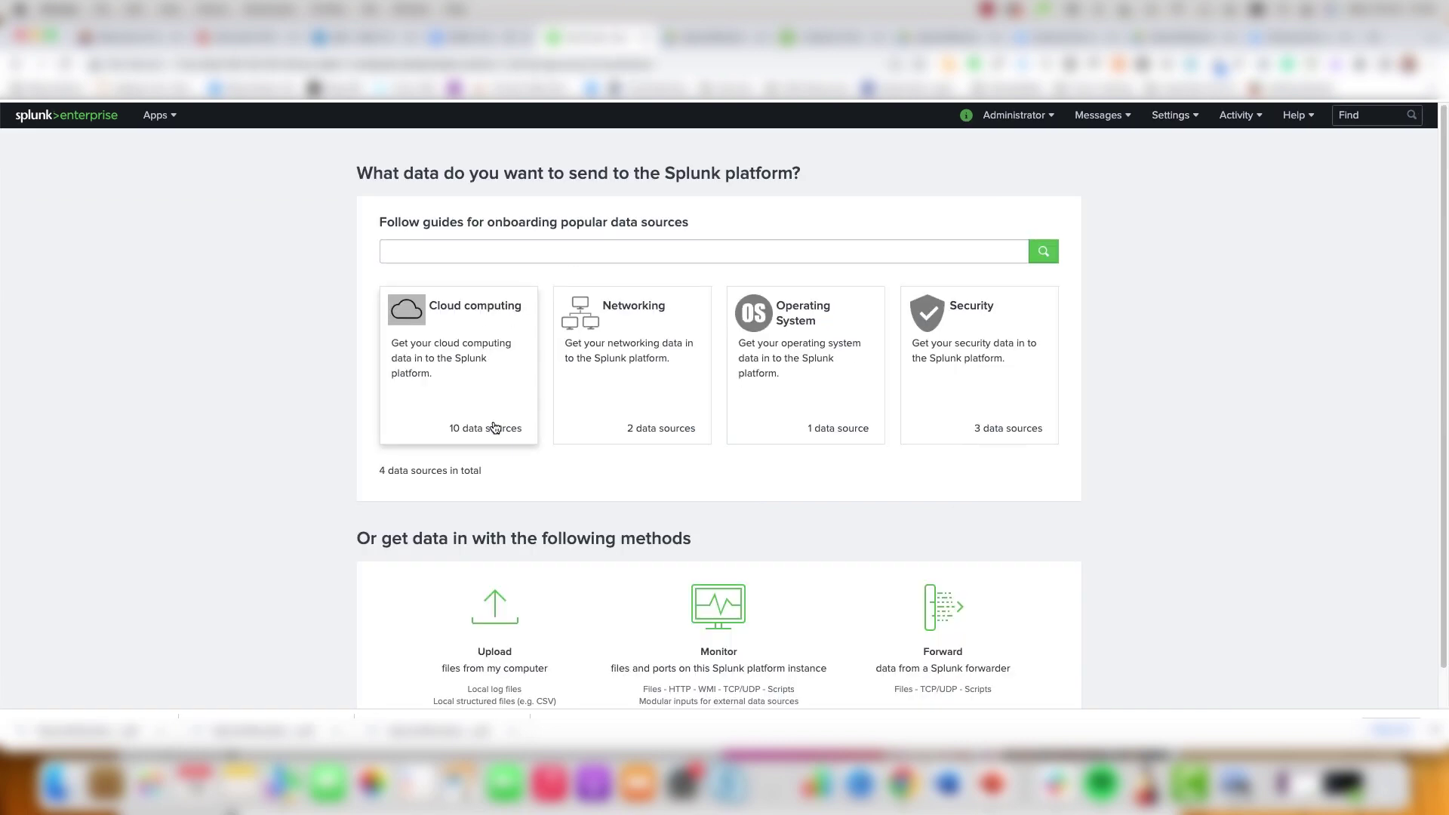
On the Add Data page, review the Cloud computing and Networking data source lists.
{"action": "left_click", "coordinate": [492, 424]}
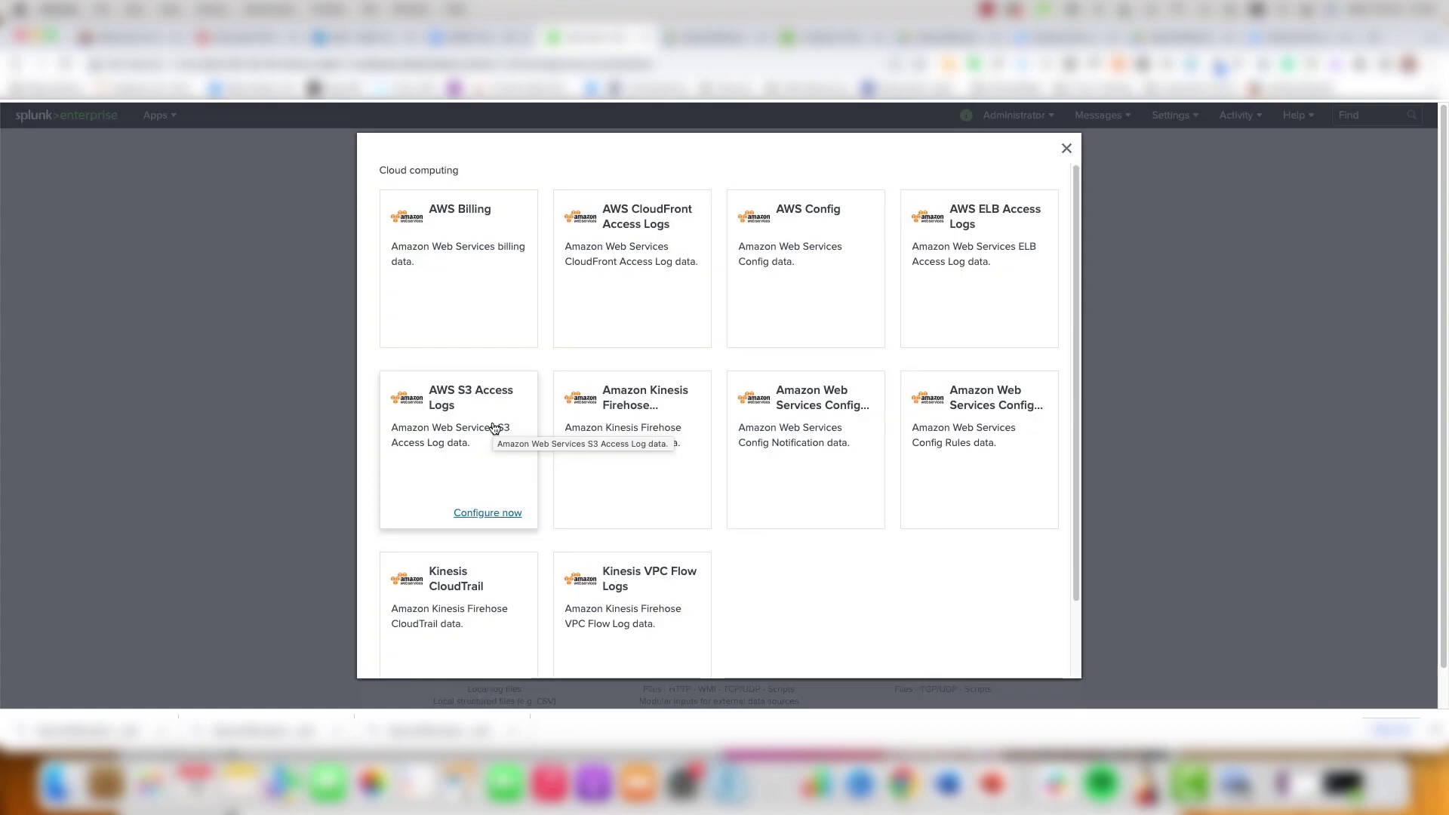
{"action": "left_click", "coordinate": [1067, 148]}
{"action": "left_click", "coordinate": [657, 428]}
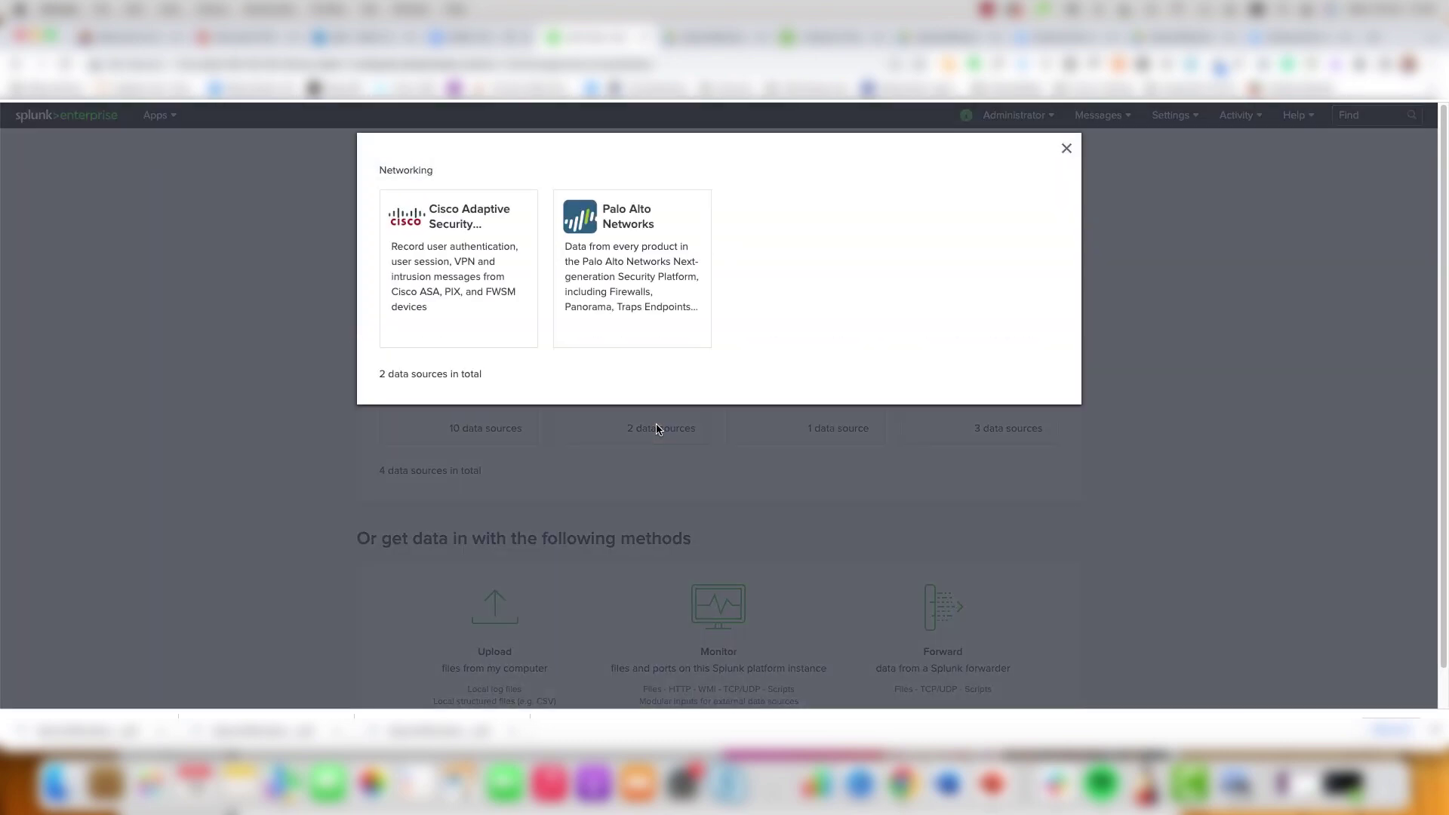
{"action": "left_click", "coordinate": [841, 428]}
Review the Operating System and Security data source lists.
{"action": "left_click", "coordinate": [841, 428]}
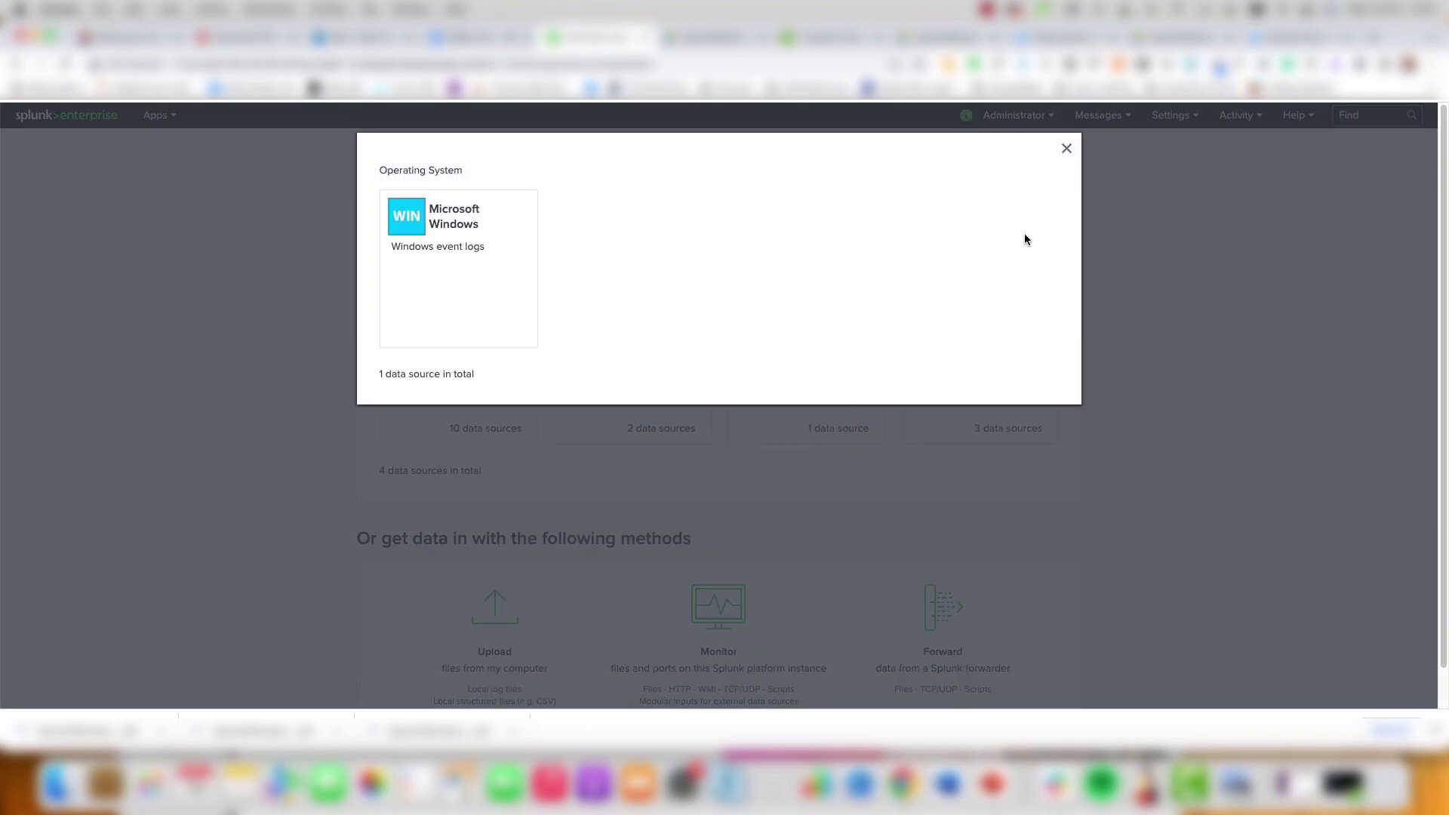
{"action": "left_click", "coordinate": [1067, 148]}
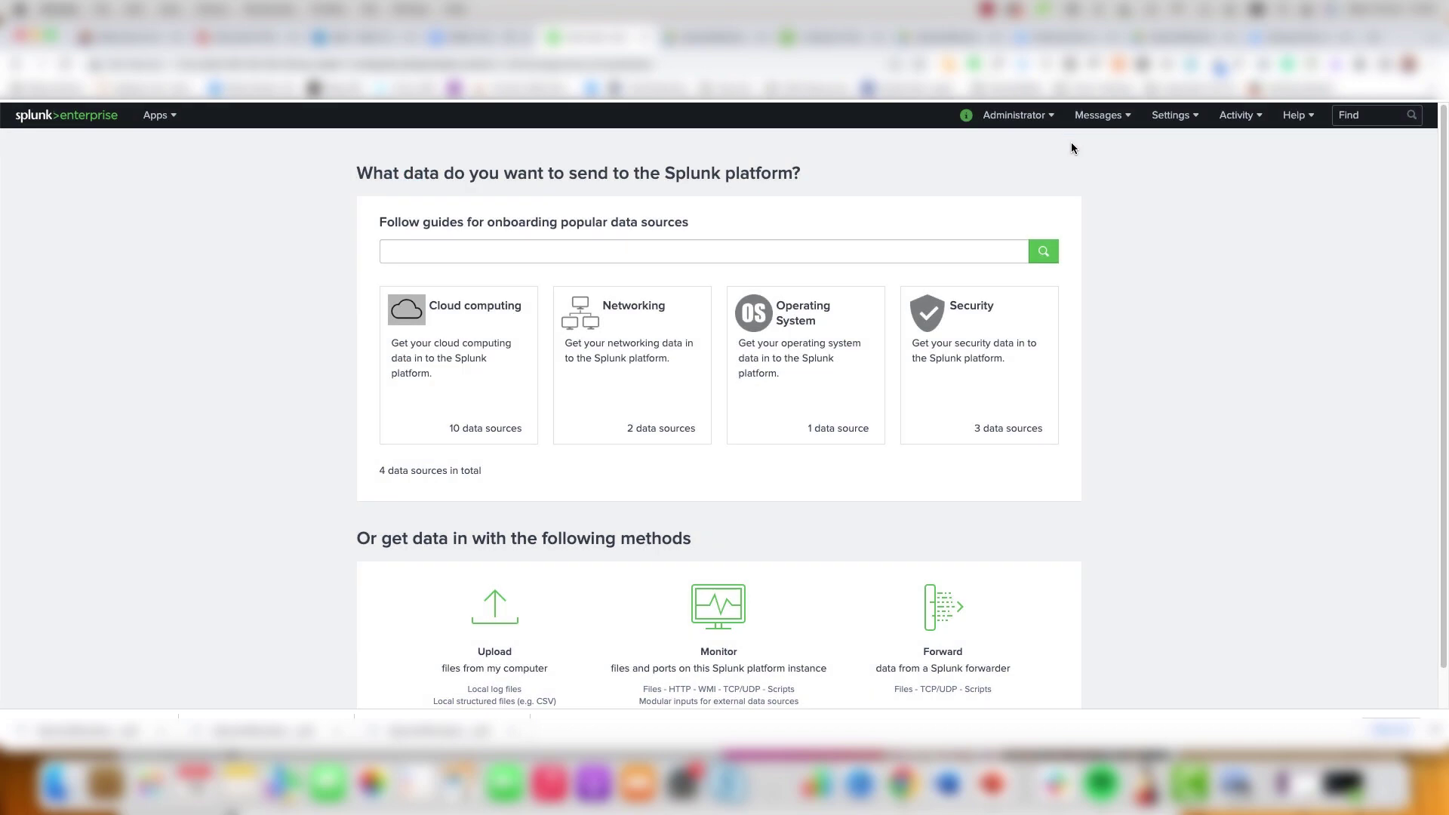
{"action": "left_click", "coordinate": [1003, 429]}
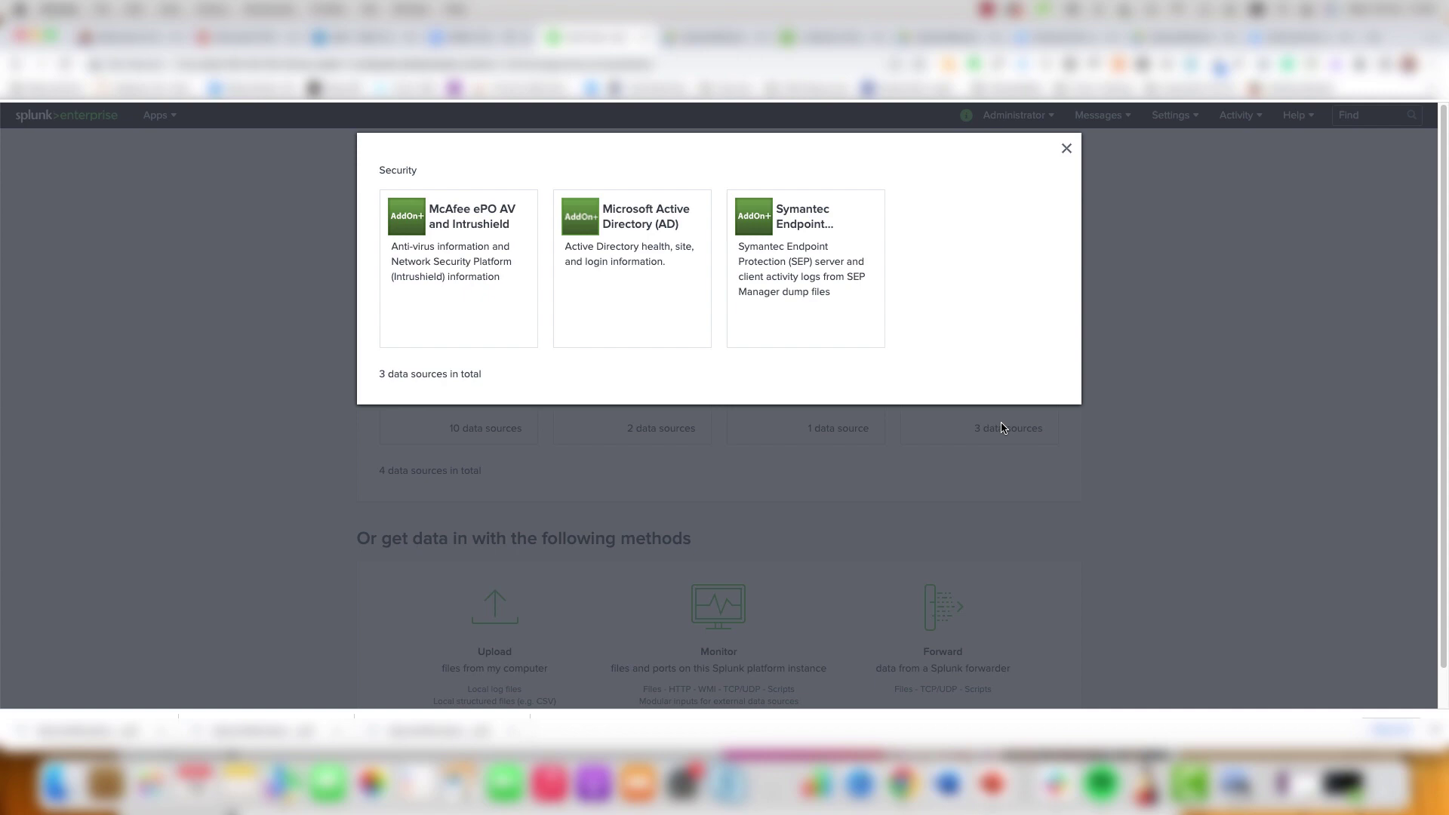
{"action": "left_click", "coordinate": [1066, 148]}
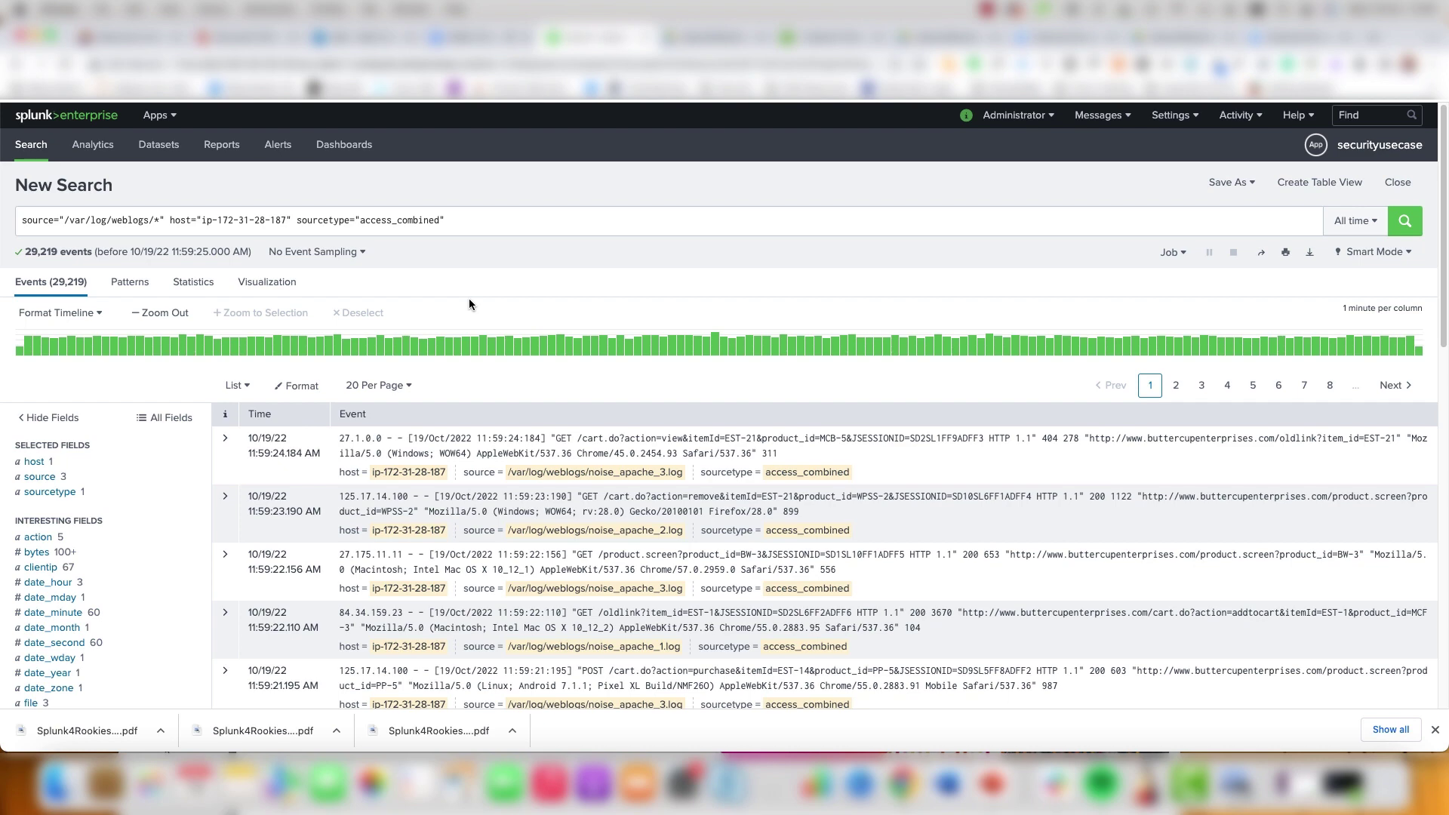
Limit the web-log search to the last 60 minutes and inspect the host, source and sourcetype values.
{"action": "left_click", "coordinate": [1356, 221]}
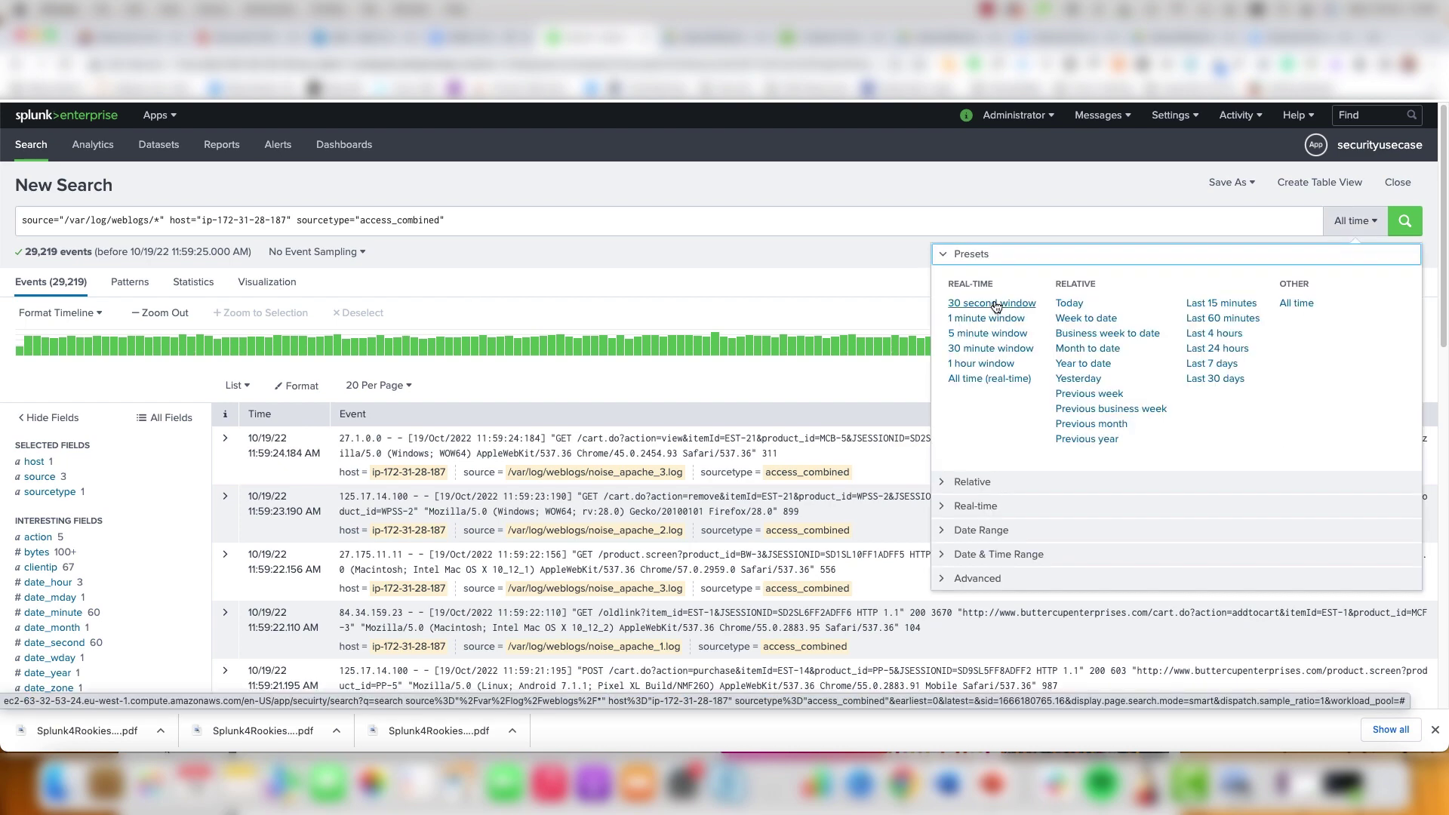
{"action": "left_click", "coordinate": [1211, 317]}
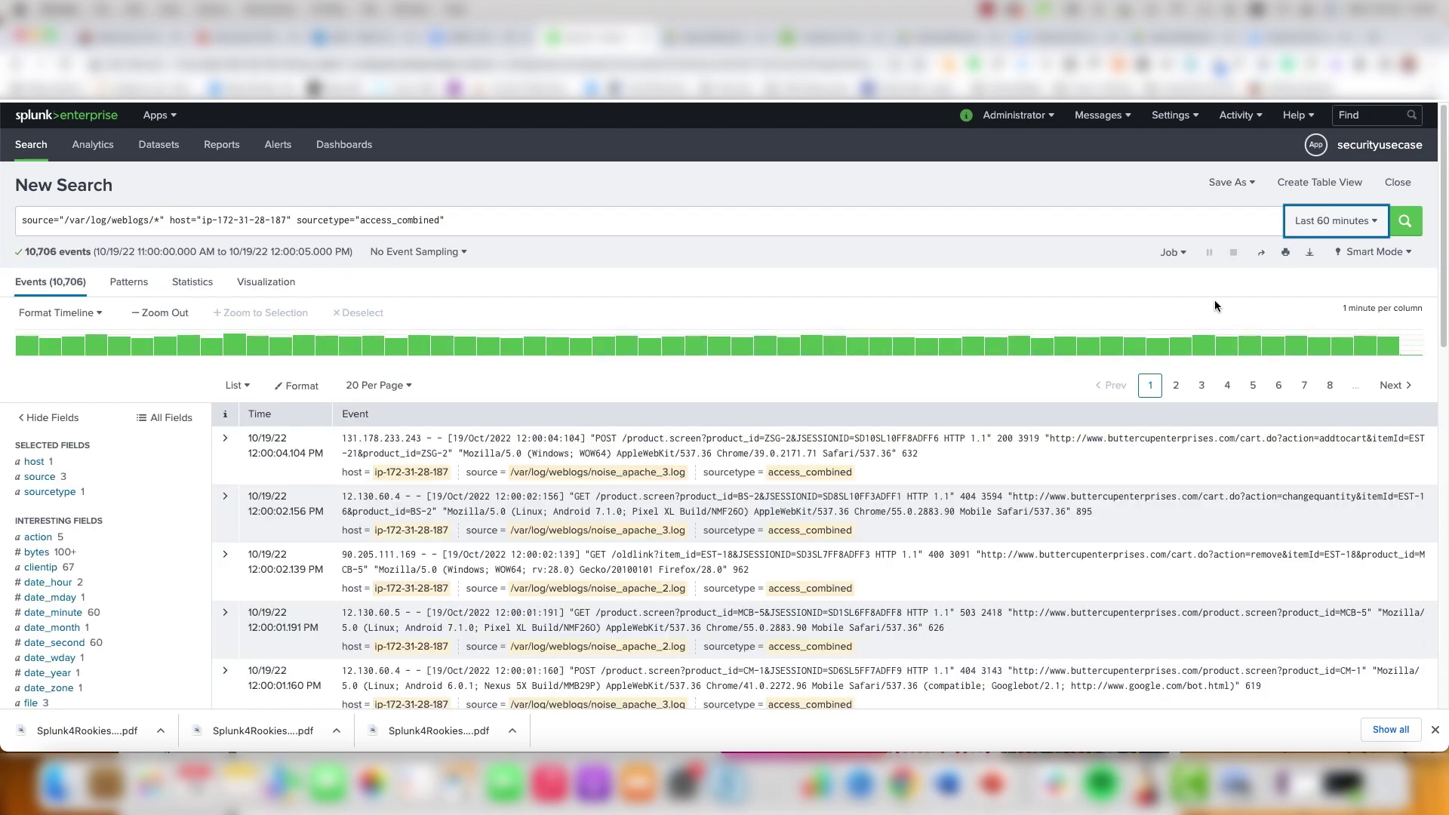
{"action": "left_click", "coordinate": [34, 462]}
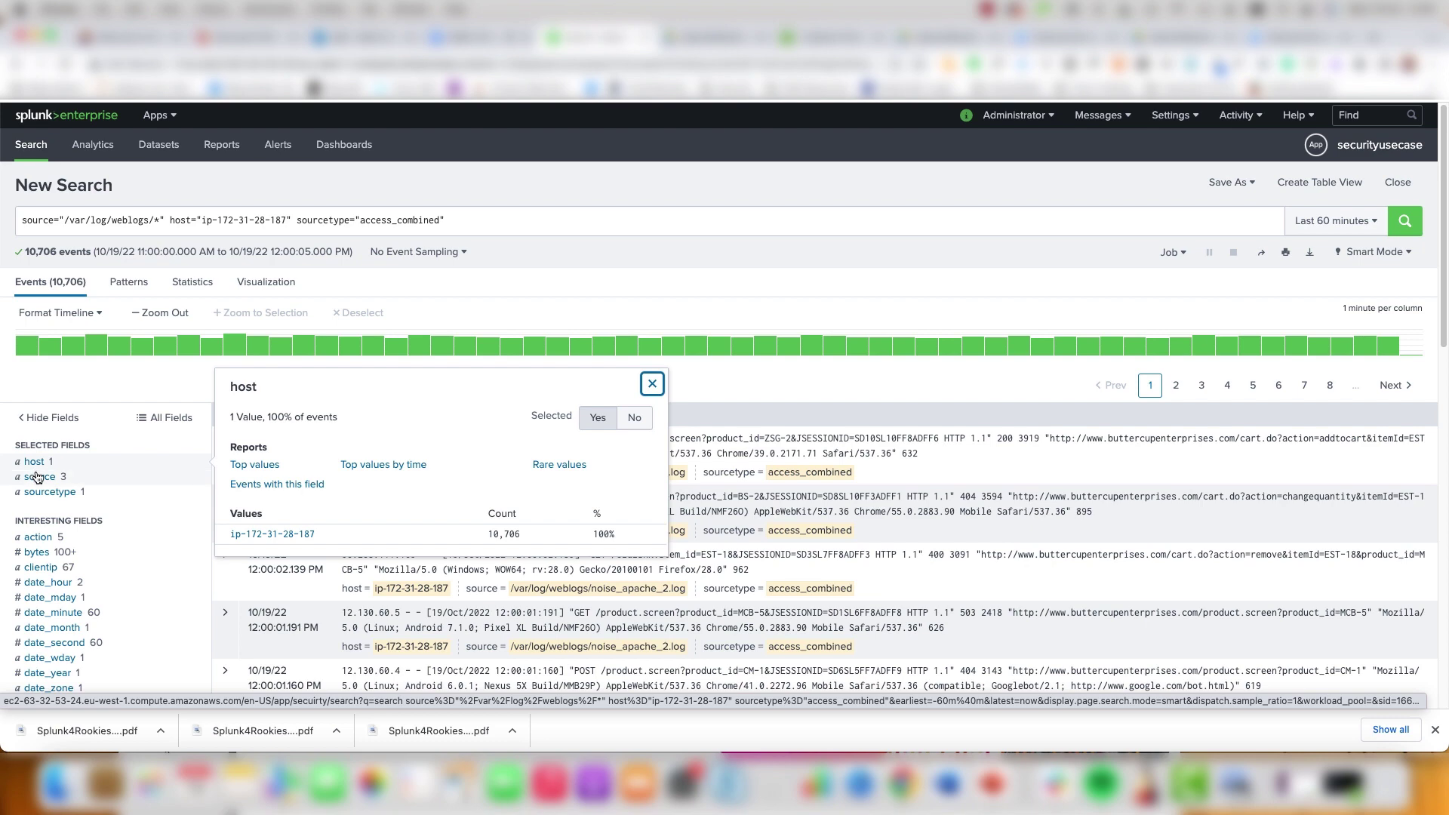
{"action": "left_click", "coordinate": [40, 478]}
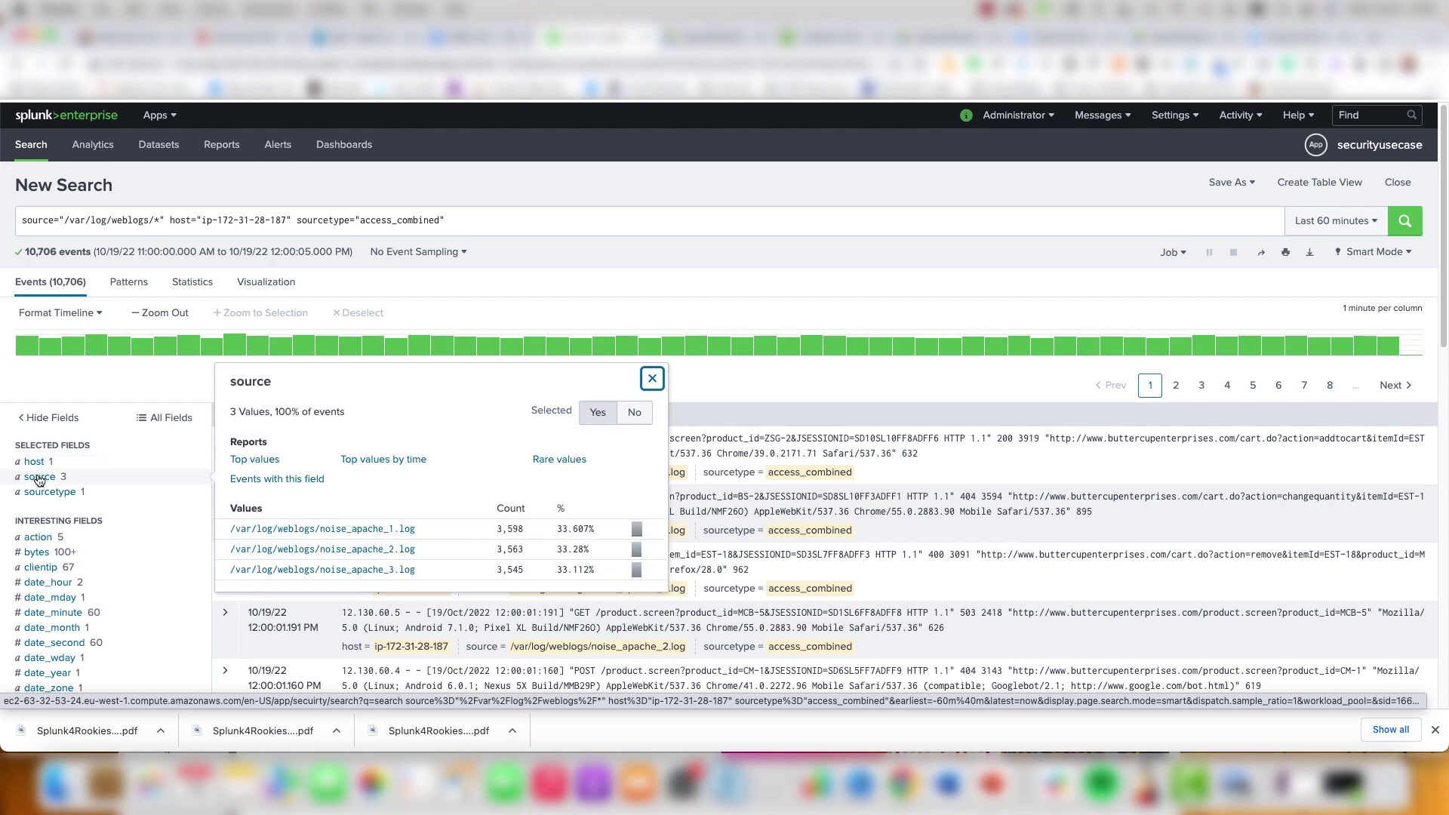
{"action": "left_click", "coordinate": [42, 491]}
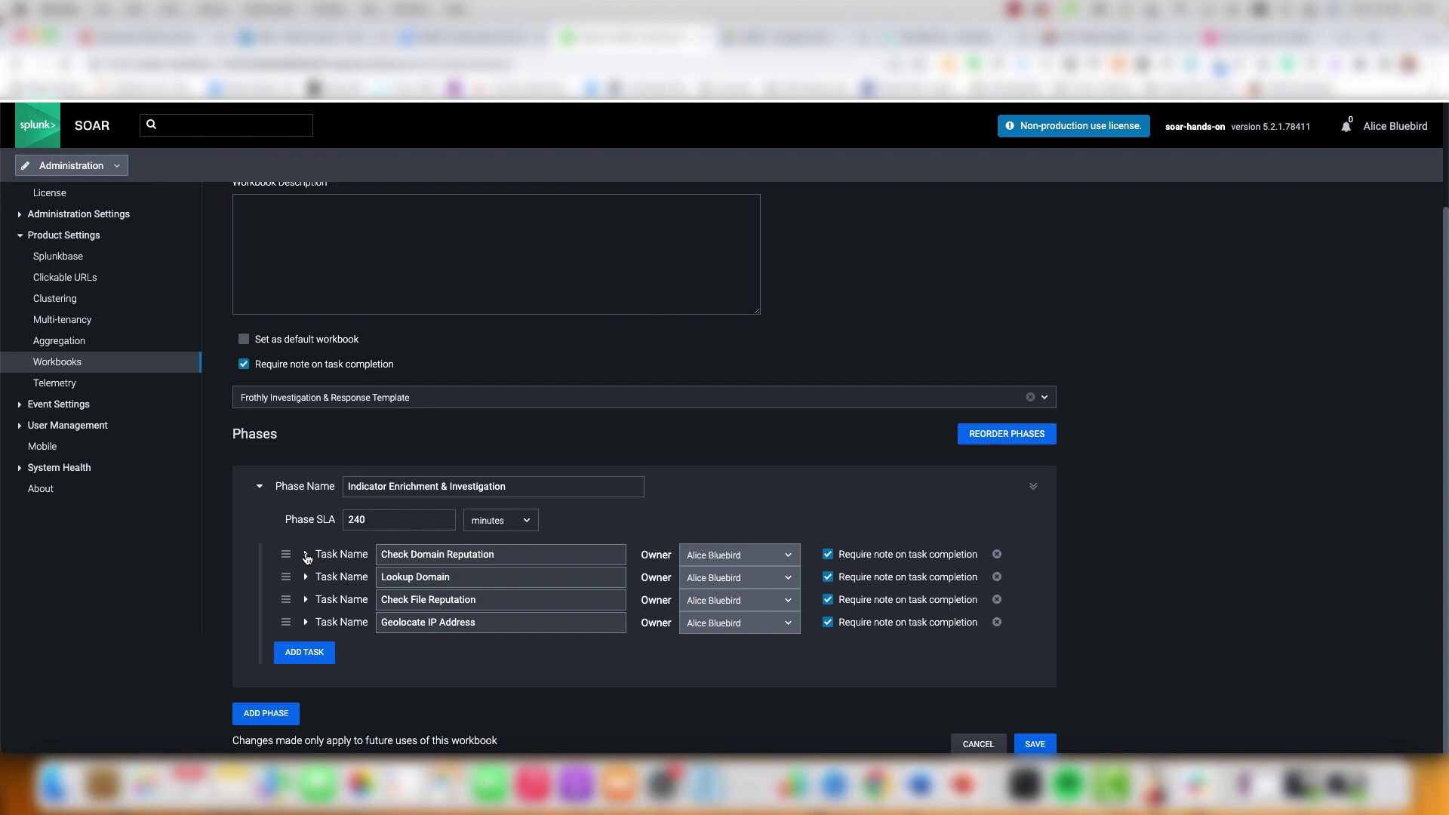
Expand the Check Domain Reputation and Lookup Domain task details in the workbook phase.
{"action": "left_click", "coordinate": [307, 556]}
{"action": "scroll", "coordinate": [302, 558], "scroll_direction": "down", "scroll_amount": 3}
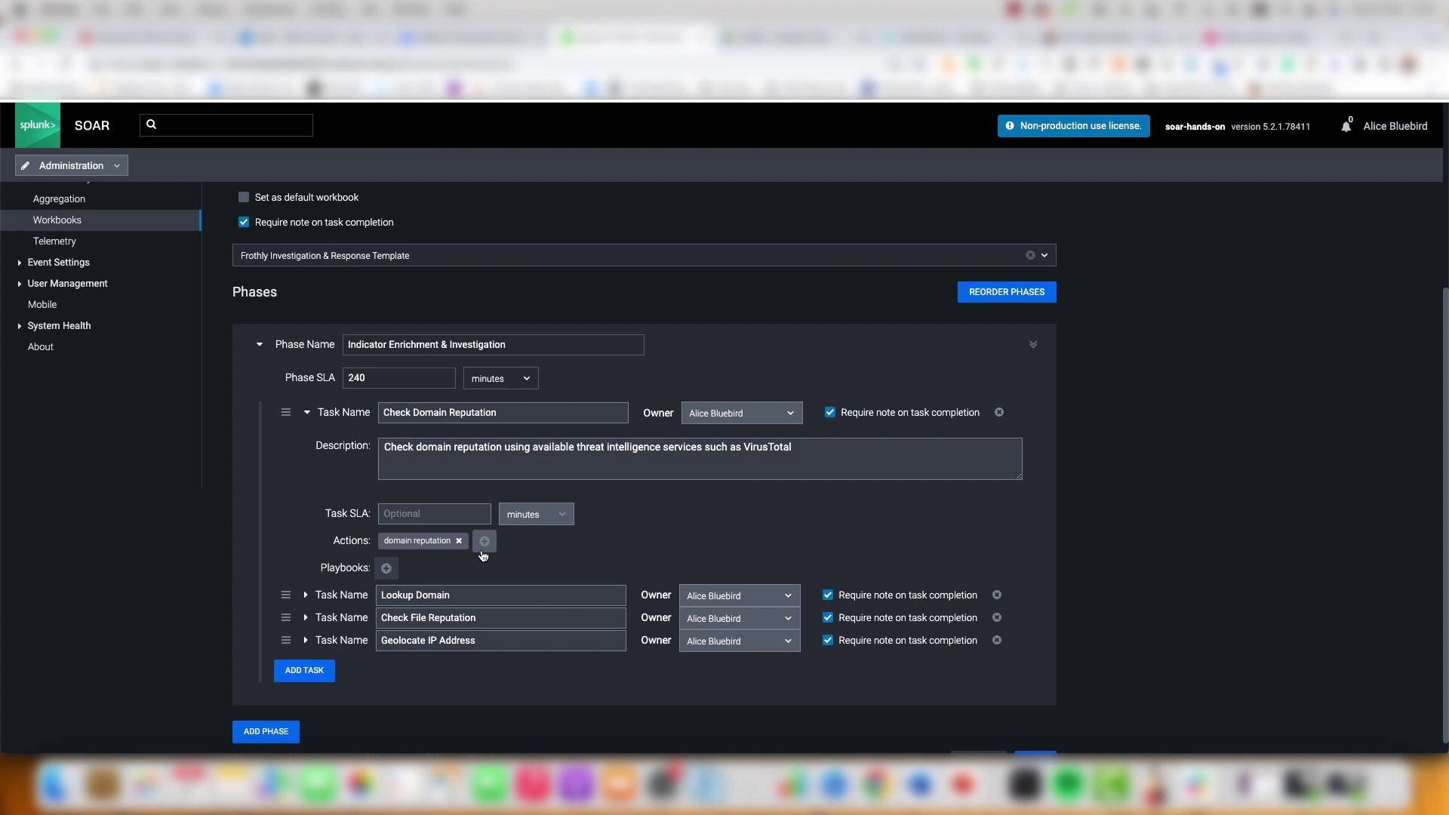
{"action": "left_click", "coordinate": [306, 597]}
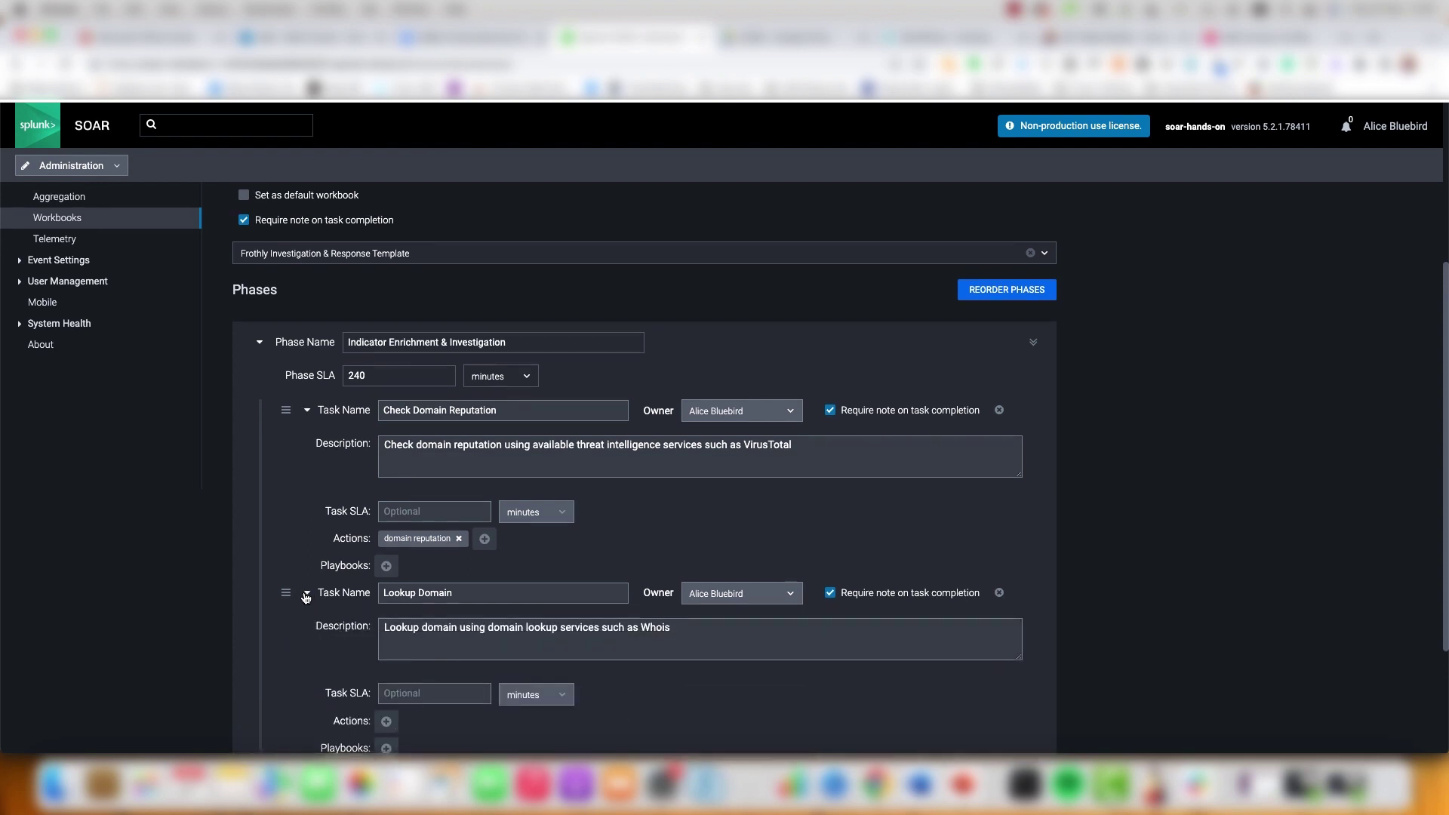
{"action": "scroll", "coordinate": [306, 597], "scroll_direction": "down", "scroll_amount": 1}
{"action": "scroll", "coordinate": [306, 598], "scroll_direction": "down", "scroll_amount": 1}
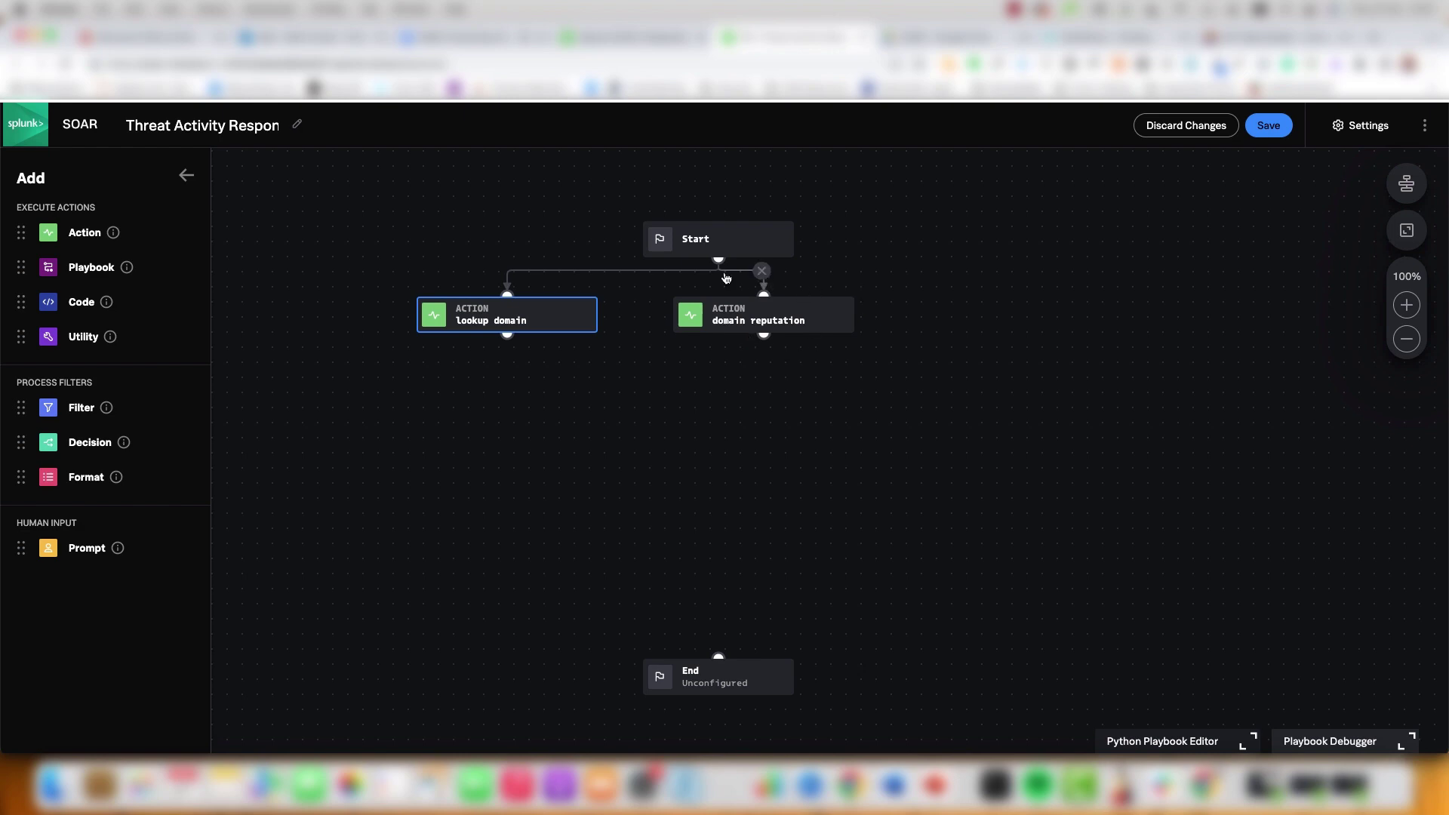
Add a VirusTotal Dev file reputation action after Start with hash artifact:*.cef.fileHashSha1.
{"action": "left_click", "coordinate": [719, 254]}
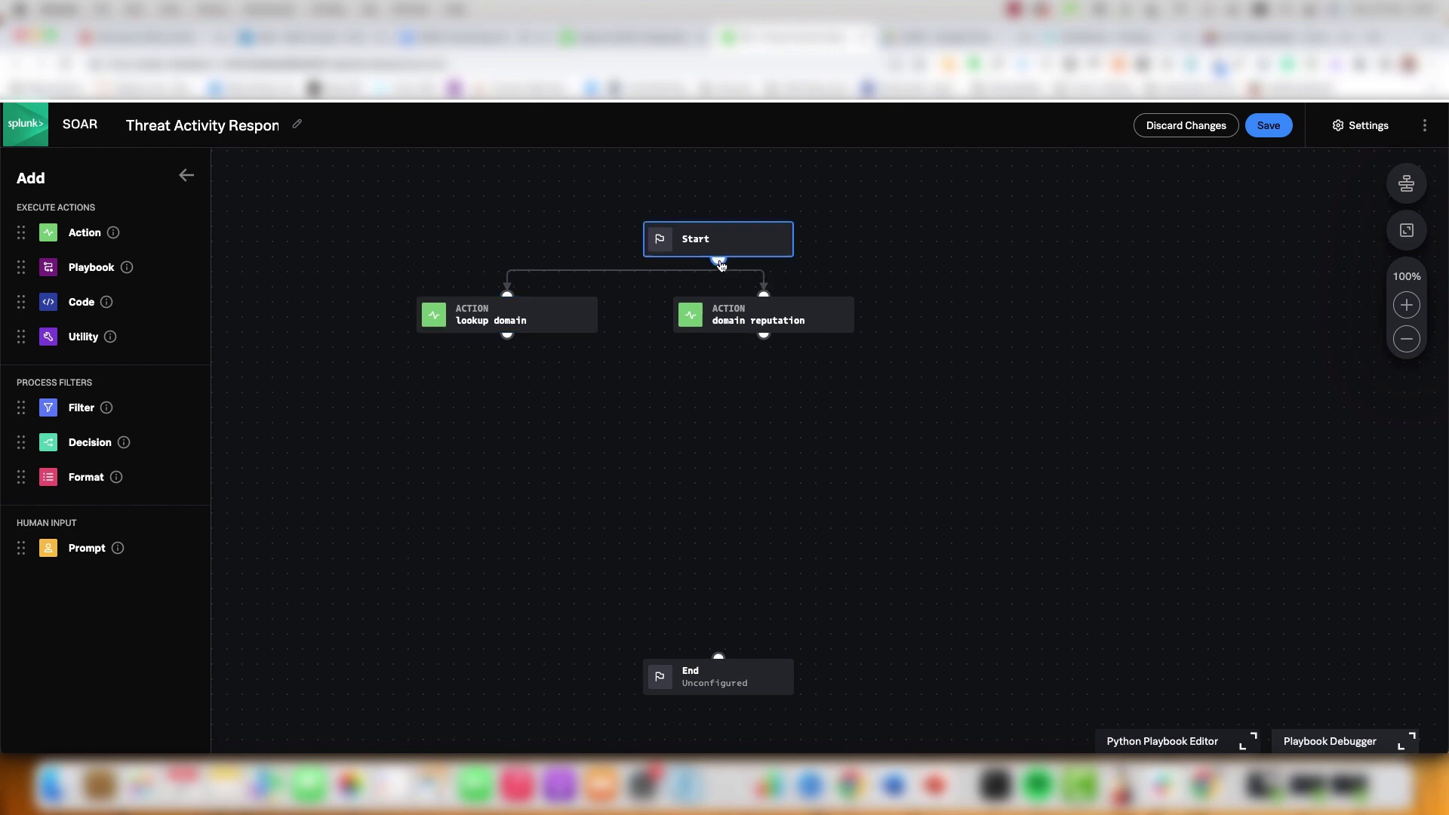
{"action": "left_click", "coordinate": [718, 259]}
{"action": "left_click", "coordinate": [633, 293]}
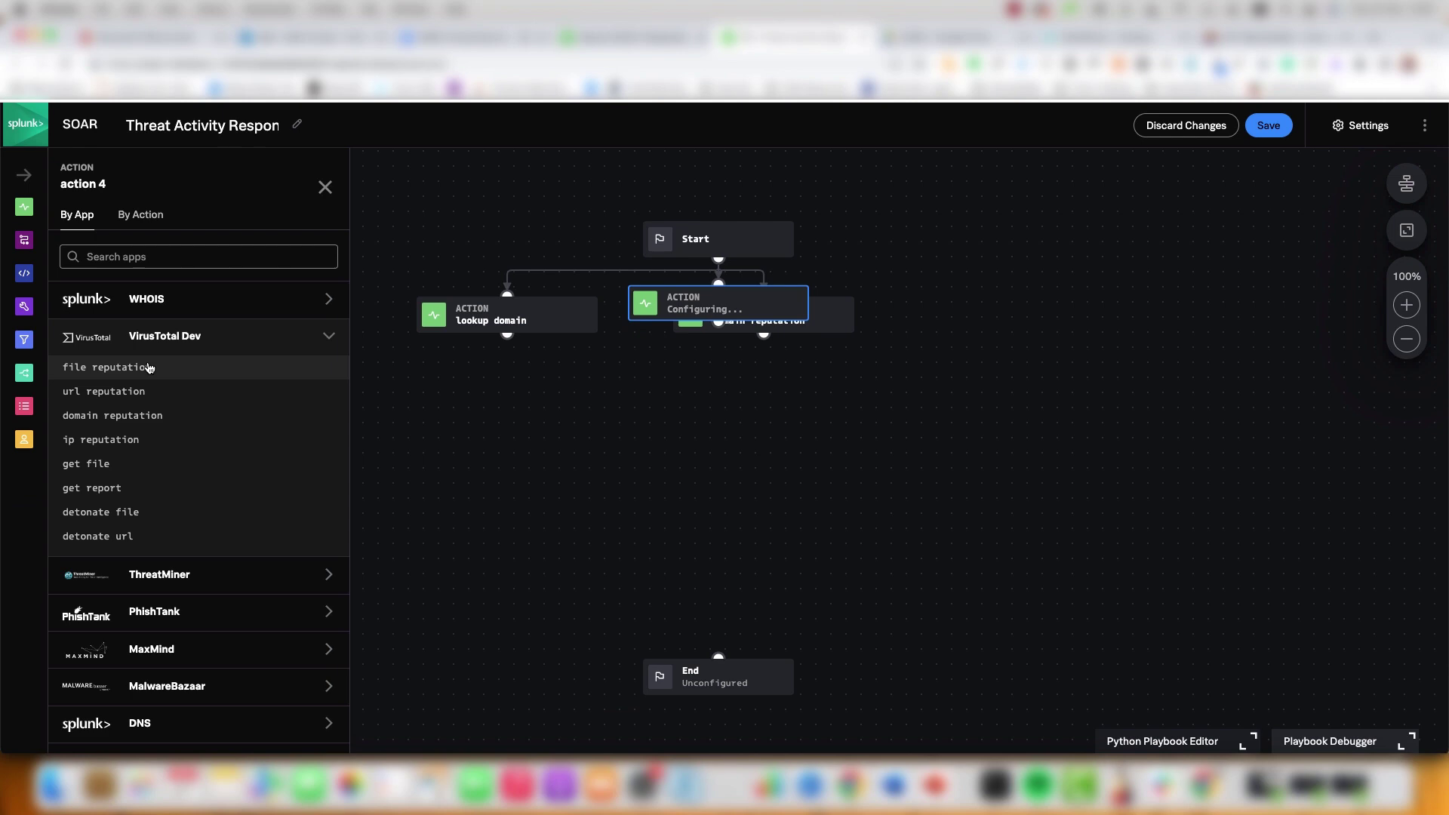
{"action": "left_click", "coordinate": [149, 367]}
{"action": "left_click", "coordinate": [142, 359]}
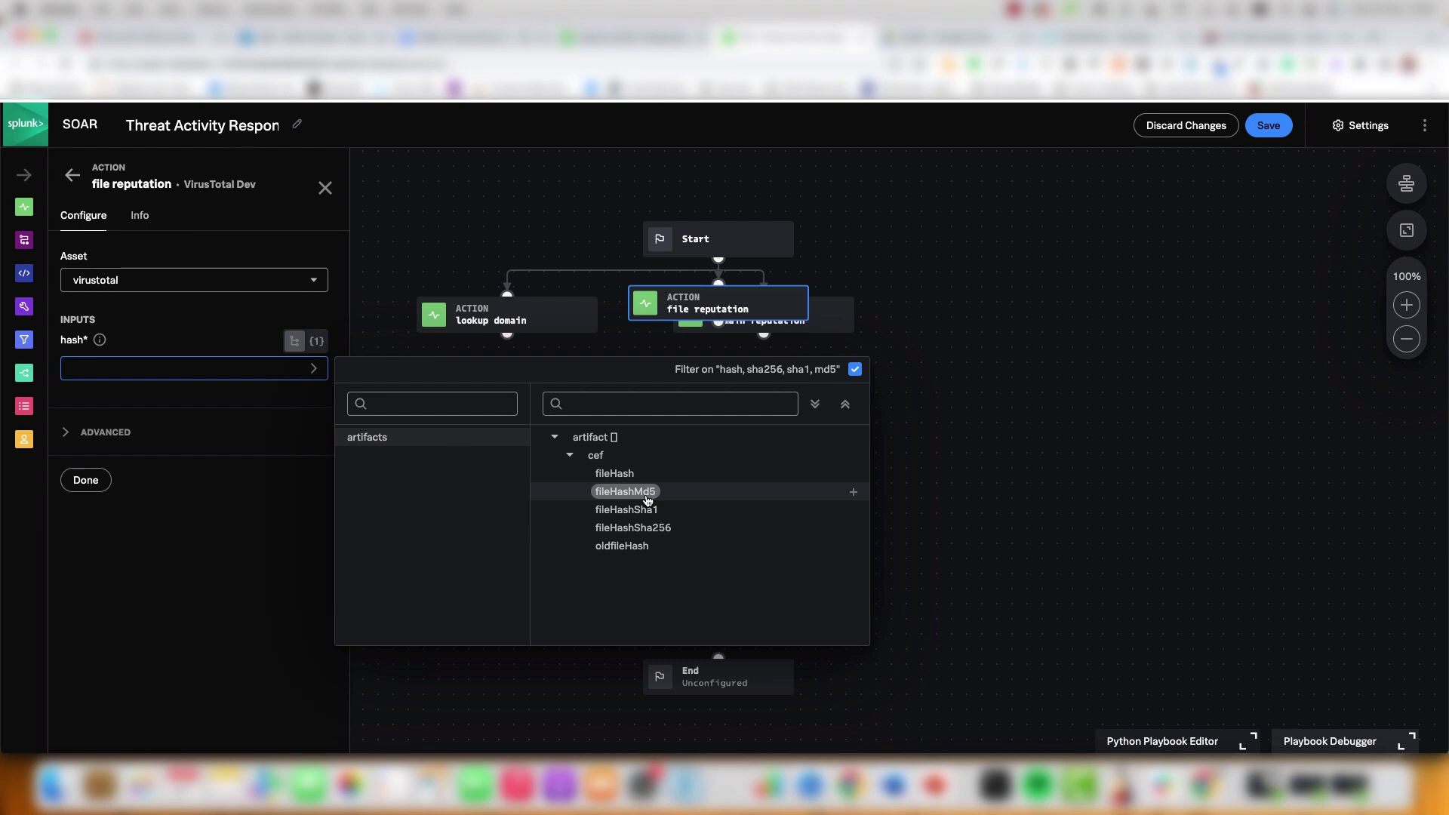
{"action": "left_click", "coordinate": [648, 511]}
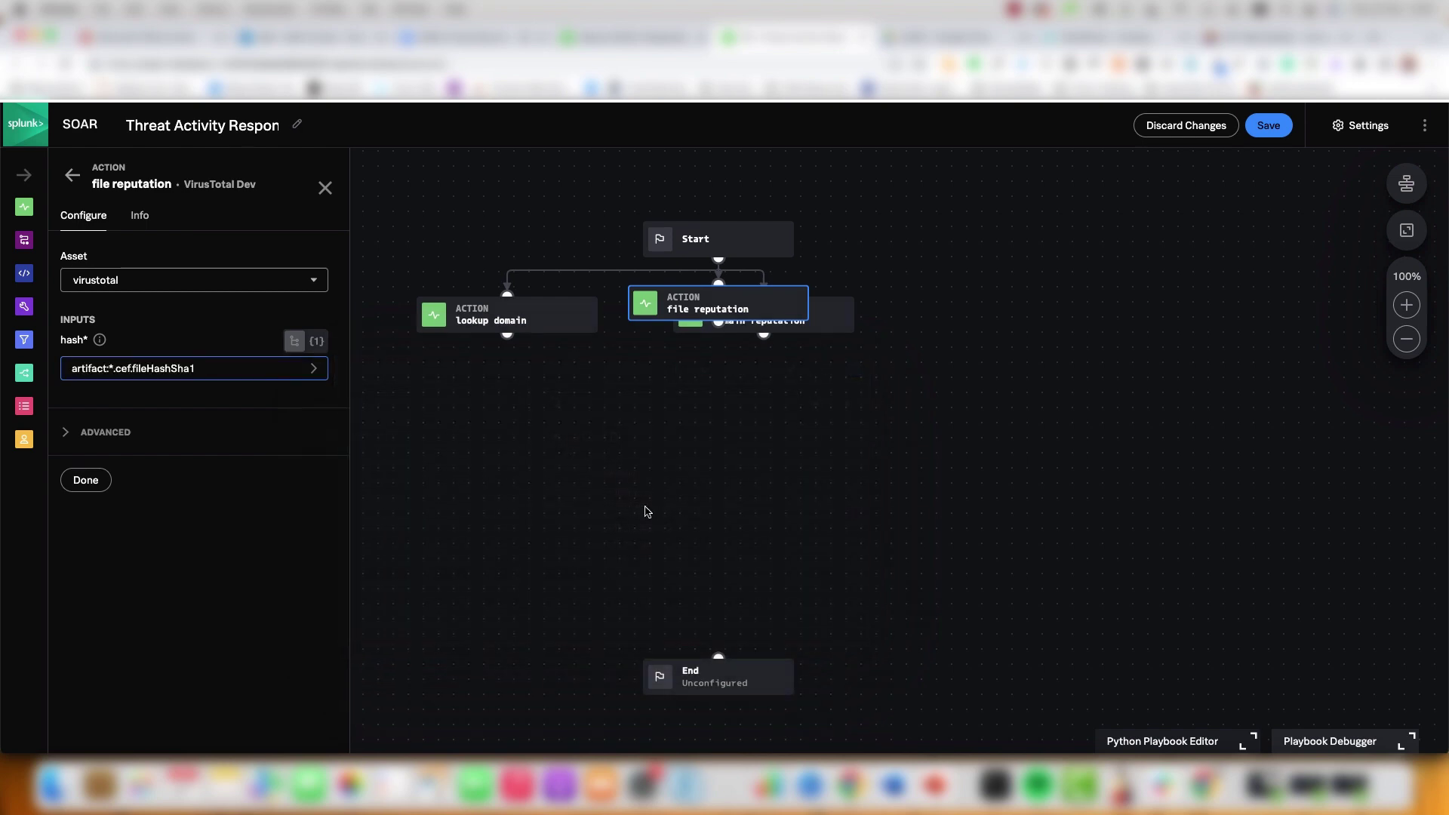
{"action": "left_click", "coordinate": [86, 481]}
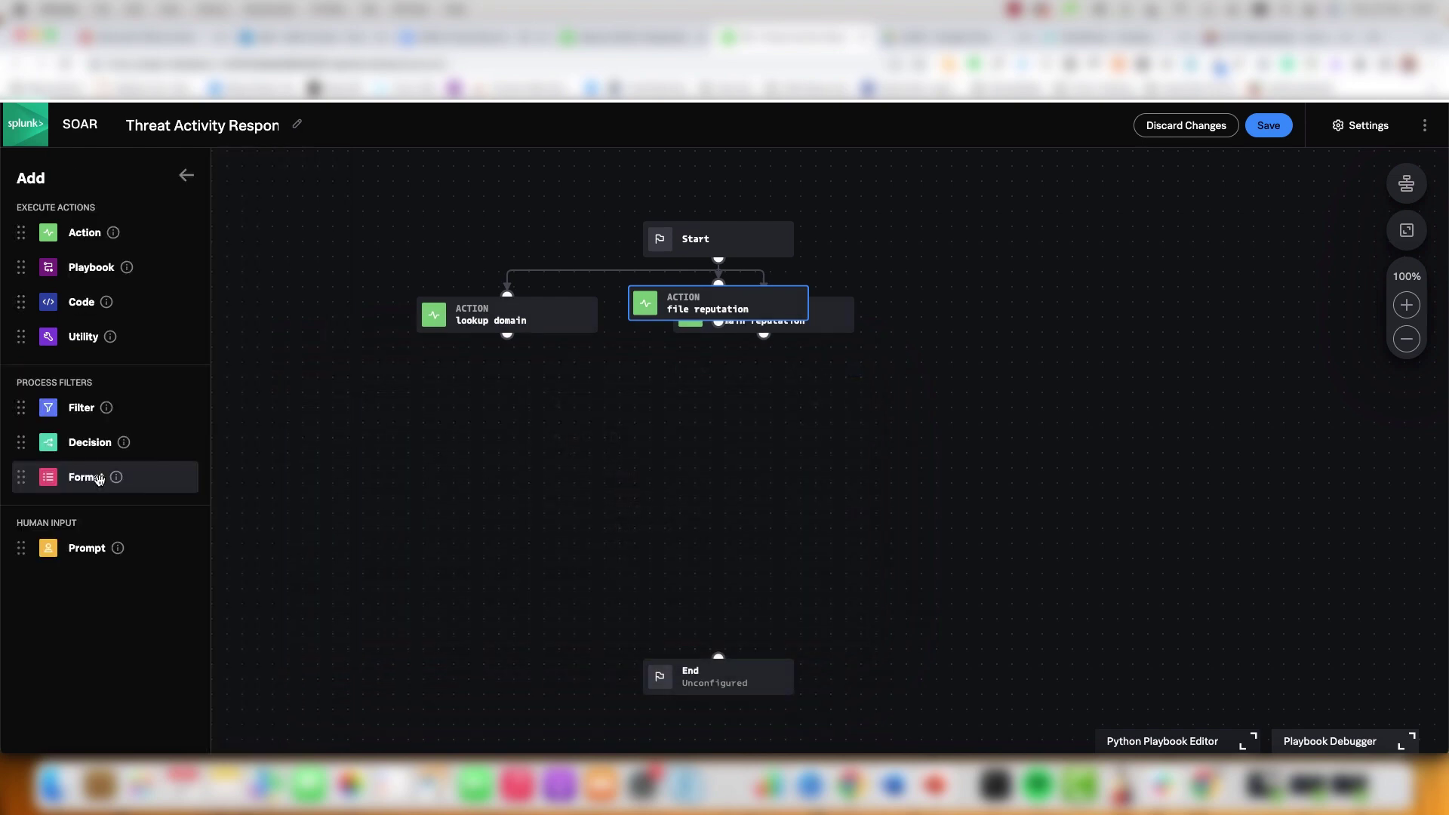